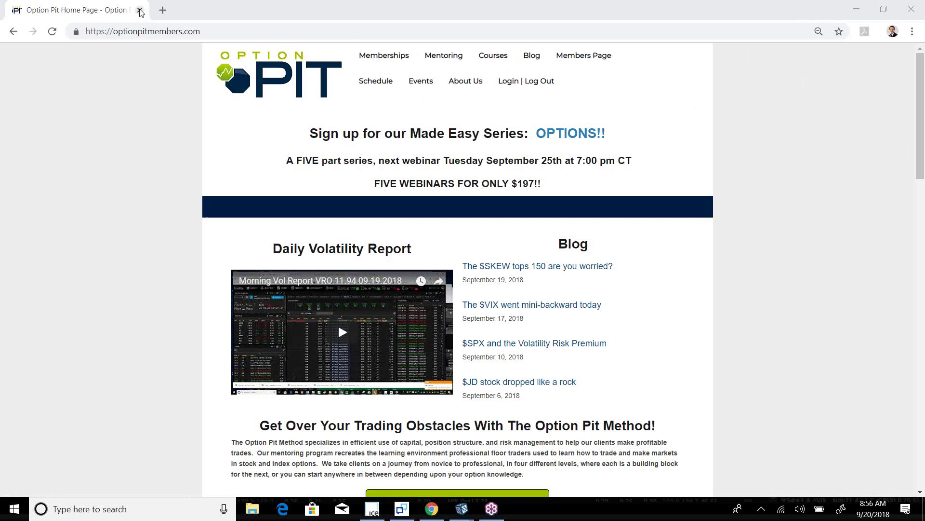
Step: Close the Option Pit browser to reveal the VolTrader ^VIX Oct17 option chain
click(140, 11)
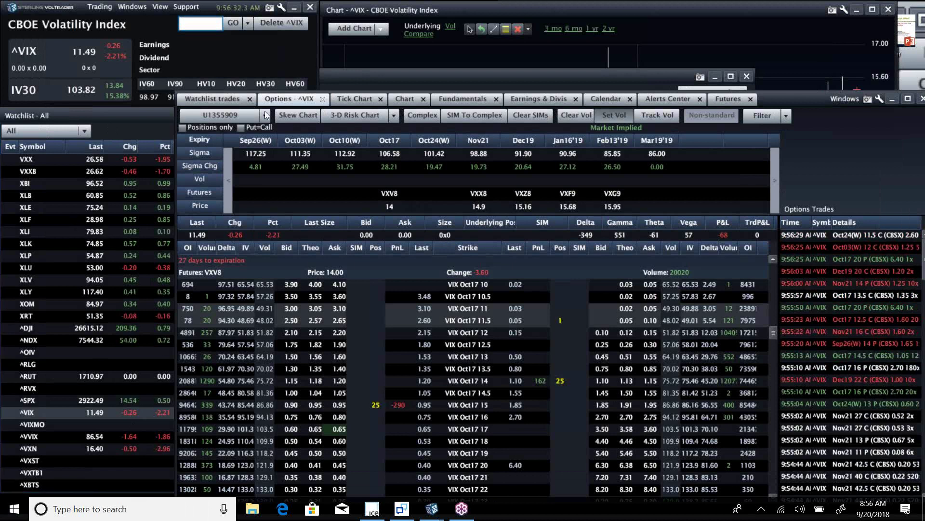
Step: Load IWM, the iShares Russell 2000 ETF, into the quote, chart and option chain
click(144, 121)
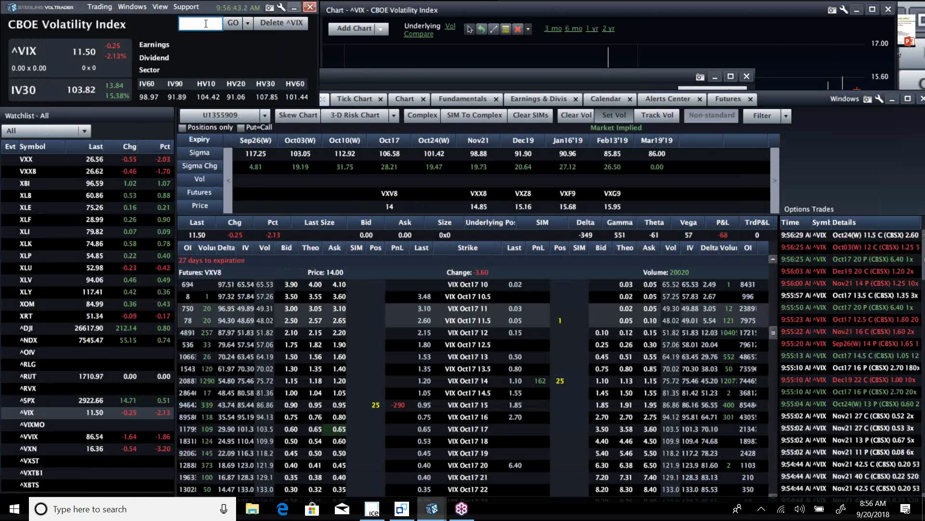
text(IWM)
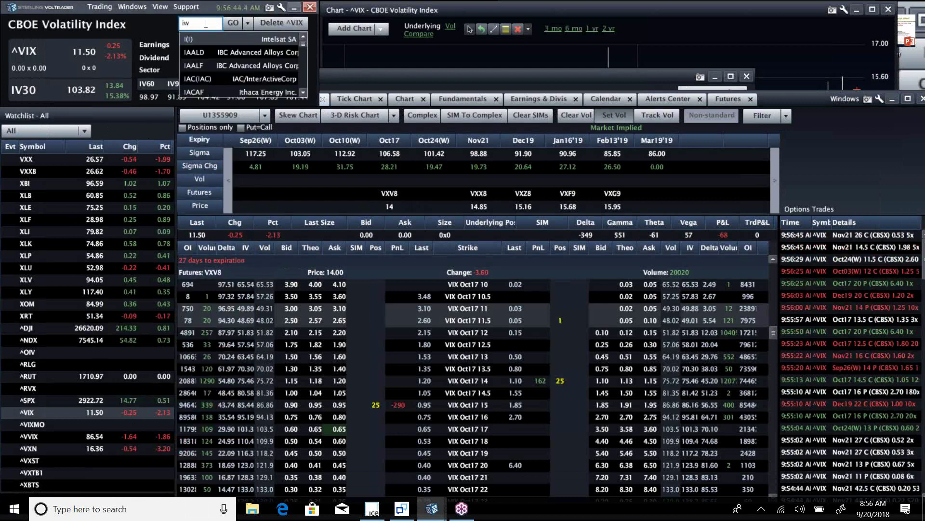
key(Return)
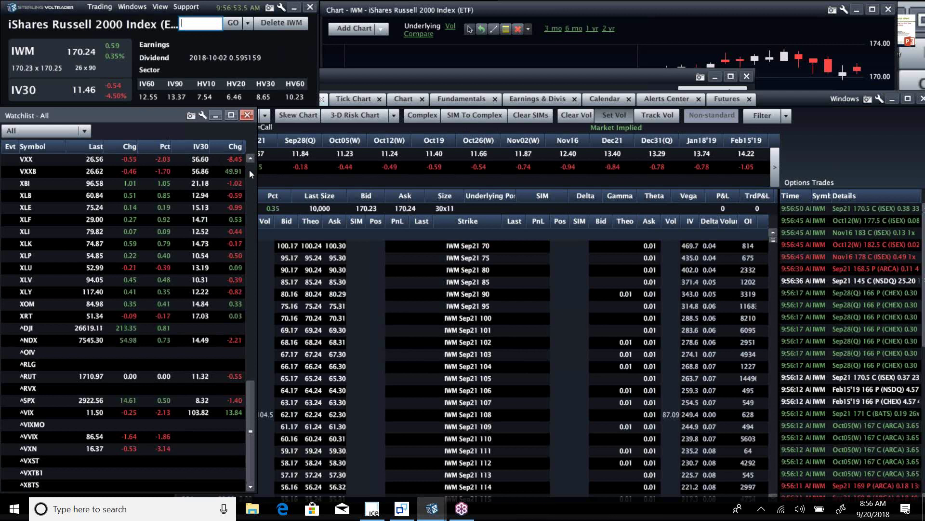
Step: Scroll the watchlist up to ULTA, then bring the IWM Sep21 option chain back in front
click(251, 157)
click(251, 157)
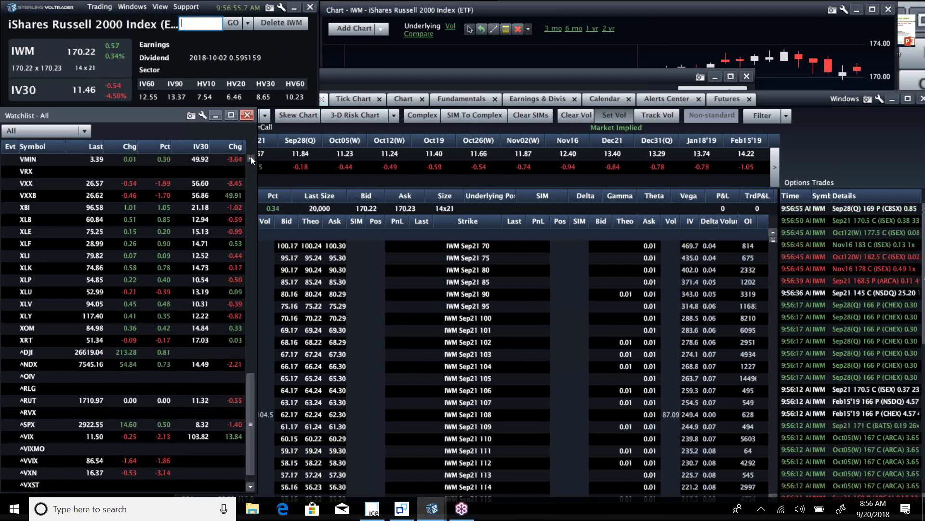
click(251, 157)
click(252, 157)
click(251, 158)
click(250, 157)
click(250, 157)
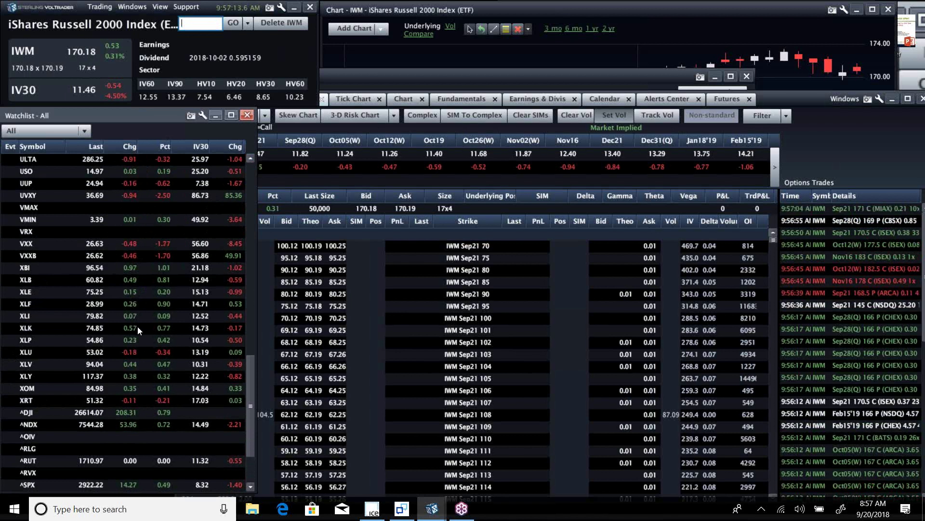
click(203, 24)
Step: Load TLT and bring its price and volatility chart to the front
text(TLT)
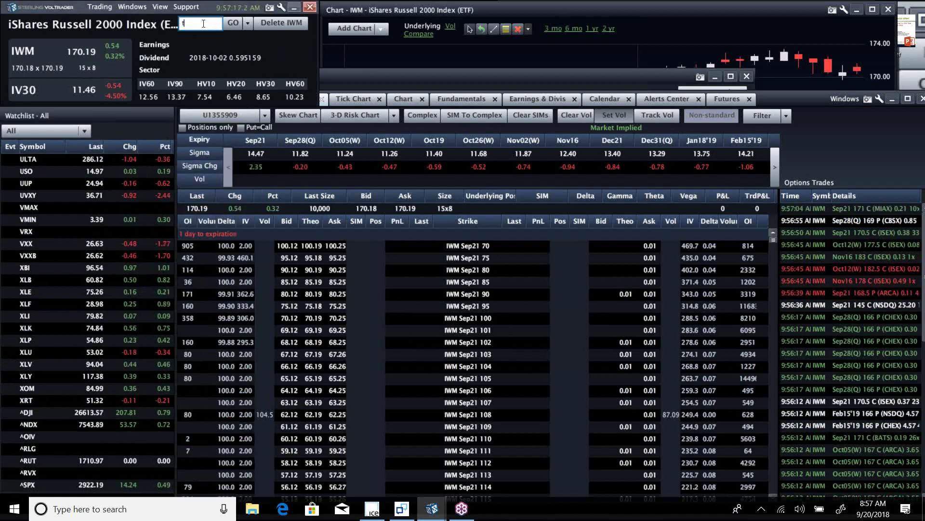
key(Return)
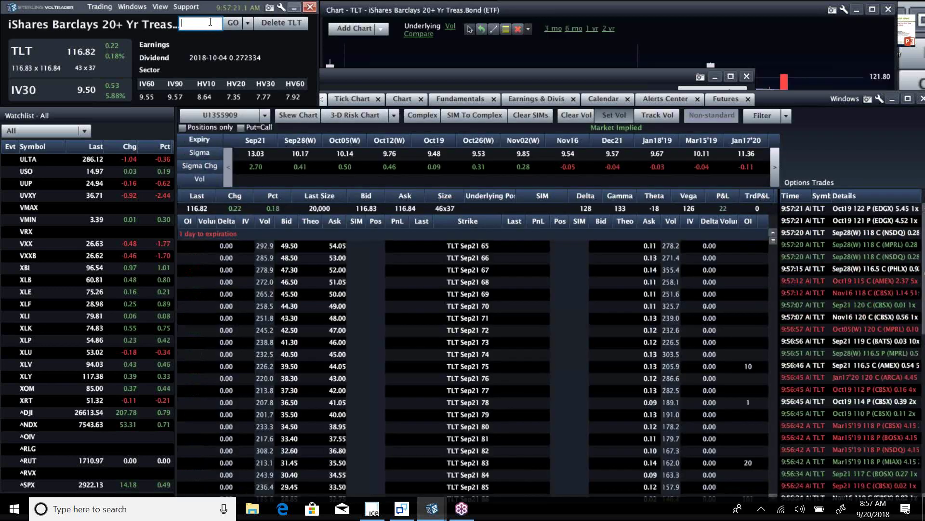
click(328, 6)
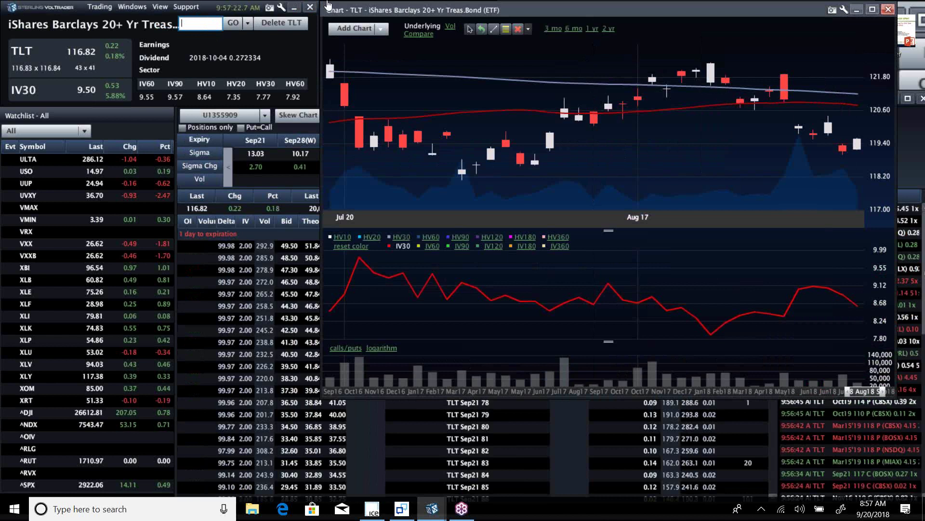
Step: Load IEF, the 7-10 Year Treasury ETF, into the option chain and chart
click(199, 24)
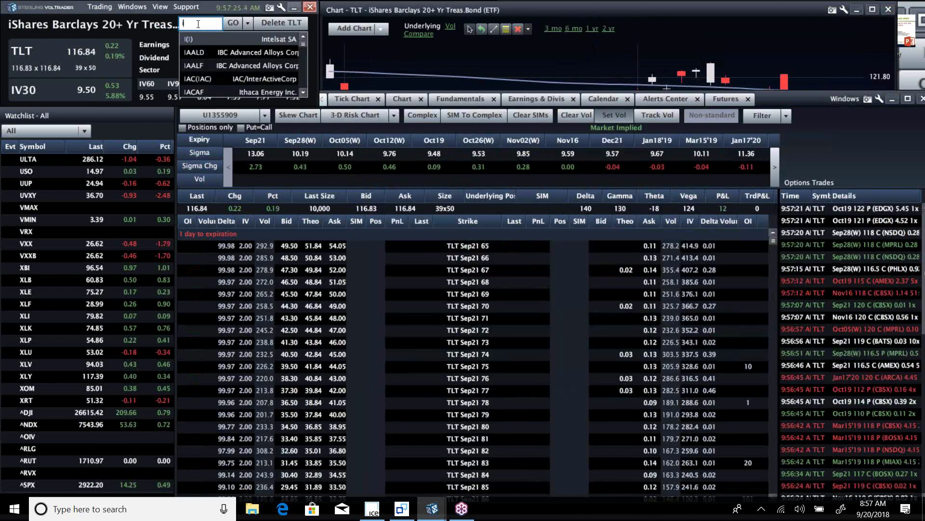
text(ief)
key(Return)
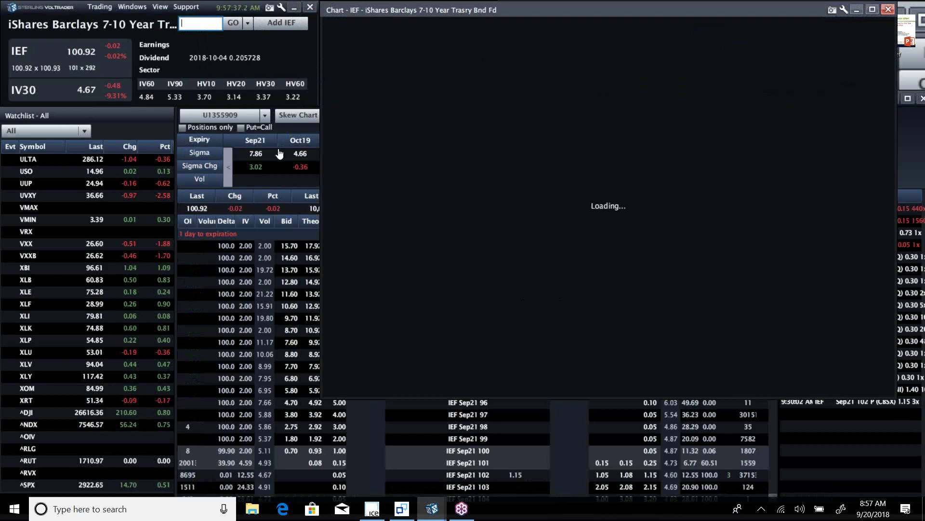
Step: Load GS, then KRE, then FITB (Fifth Third Bancorp) into the option chain
click(136, 130)
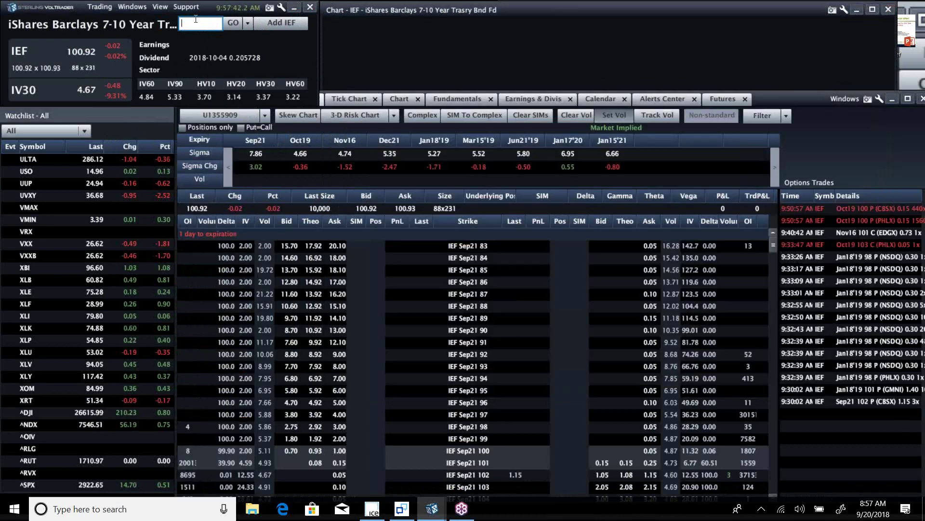
click(195, 23)
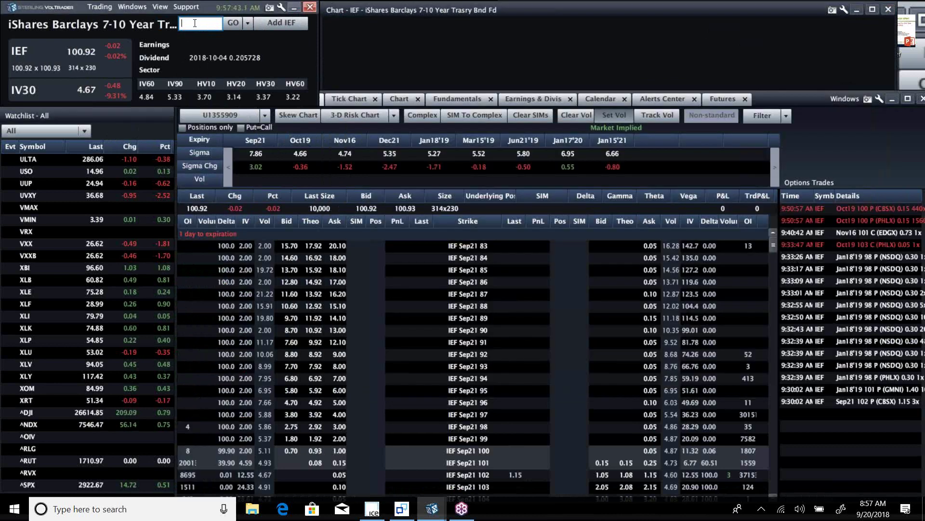
text(gs)
key(Return)
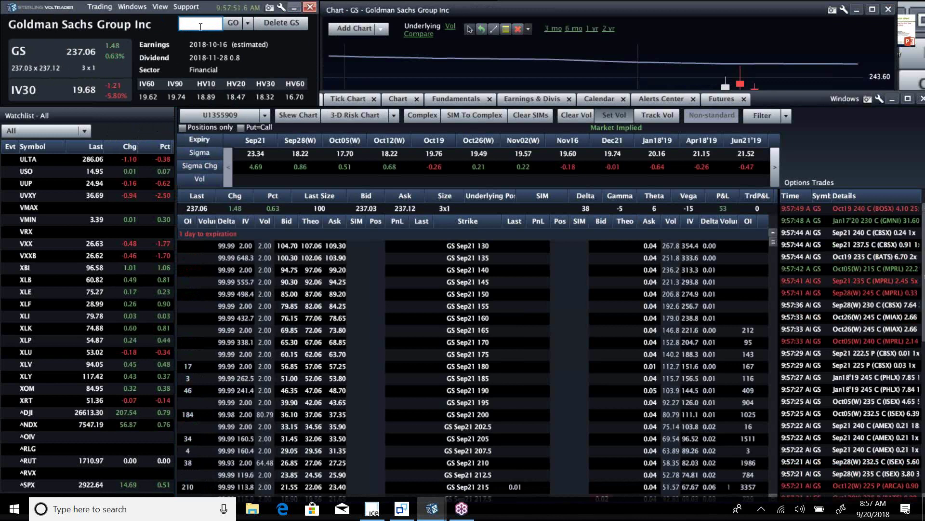
text(k)
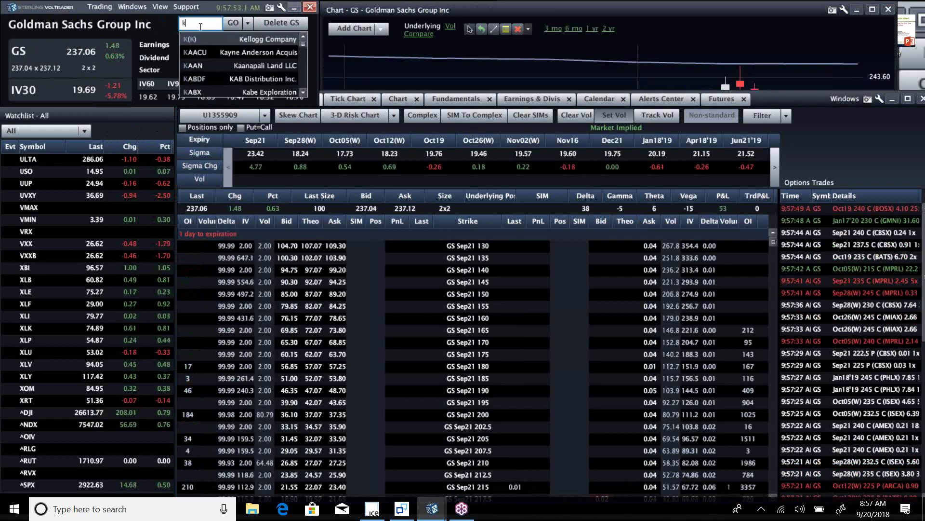
text(re)
key(Return)
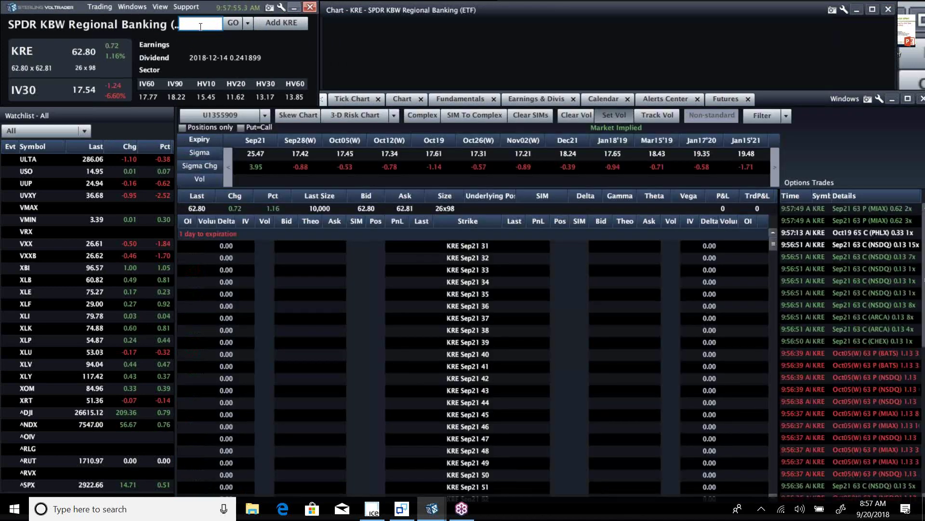
text(fit)
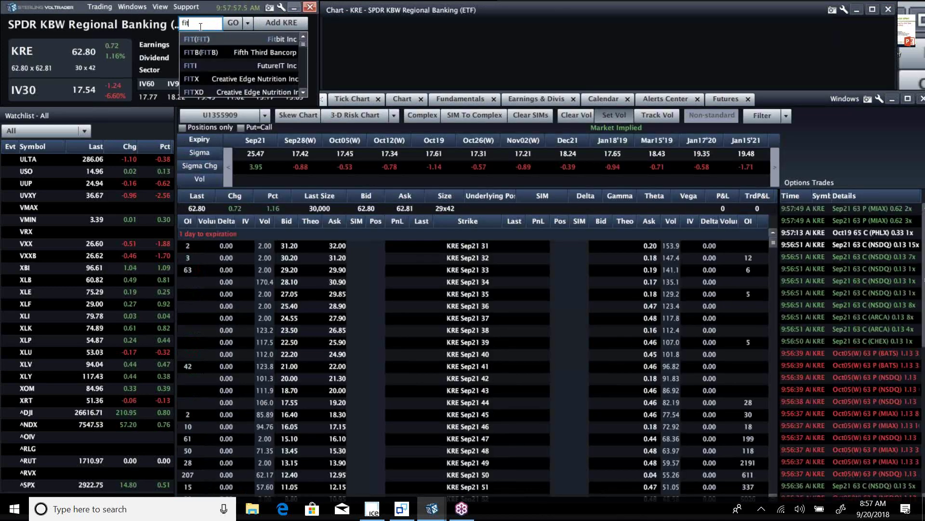
text(b)
key(Return)
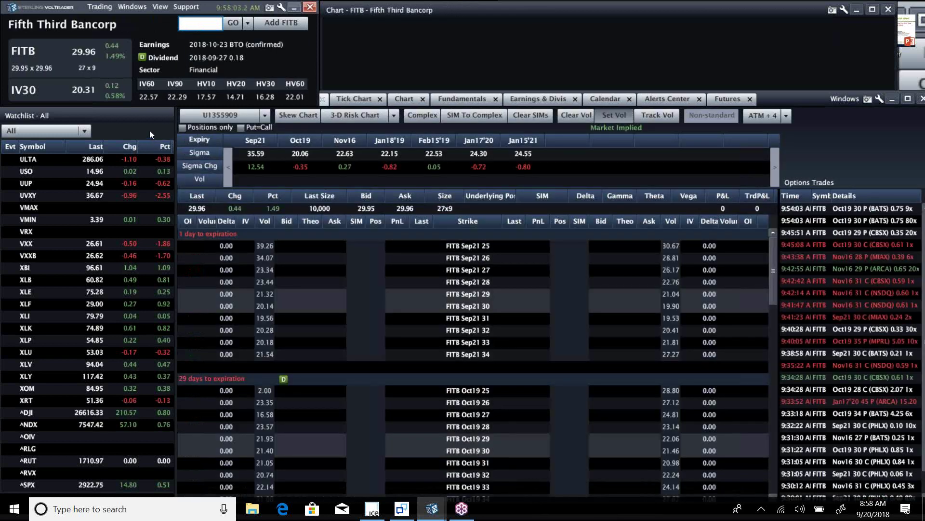
Step: Jump the All watchlist to its top so AA through GE show with last, change and IV30
mouse_move(150, 130)
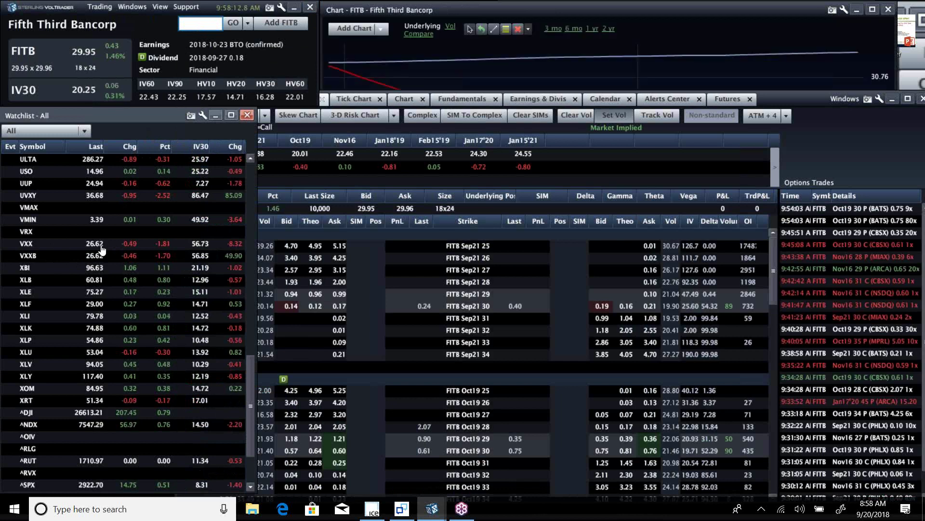
click(250, 171)
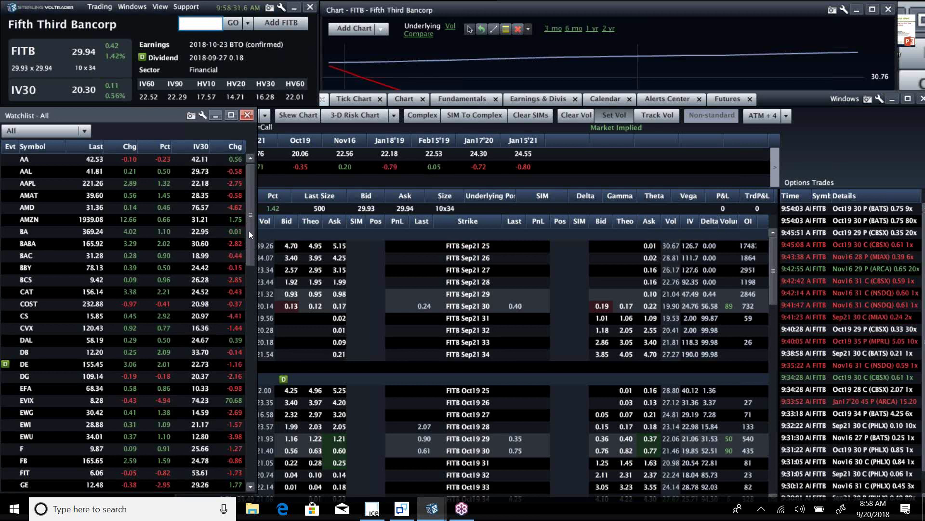
click(248, 247)
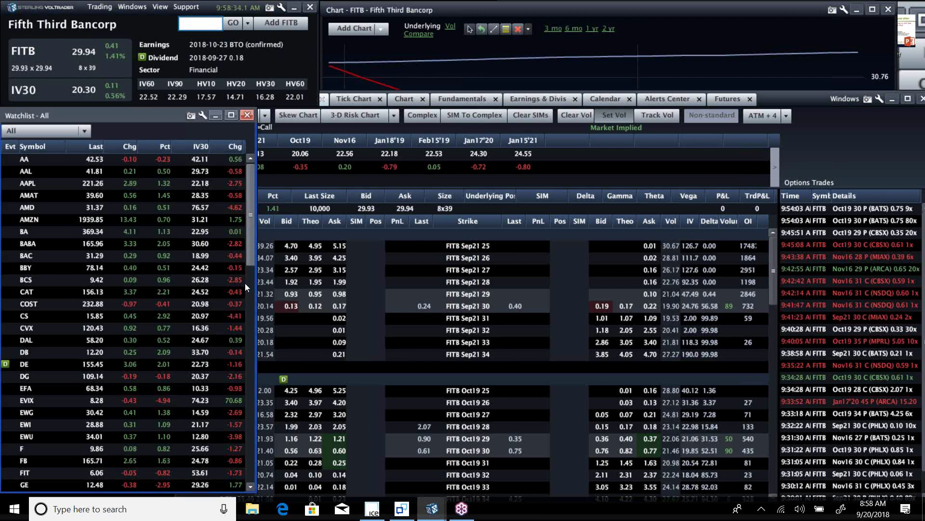
Step: Move the watchlist to its end: VXX, sector ETFs XLB–XRT, and ^DJI, ^NDX, ^SPX, ^VIX
scroll(247, 285, down, 4)
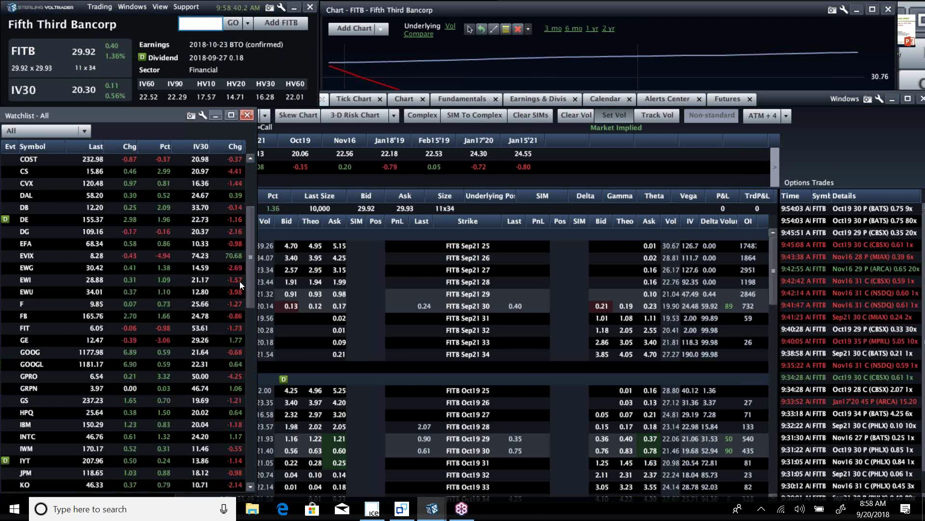
drag(248, 242, 224, 424)
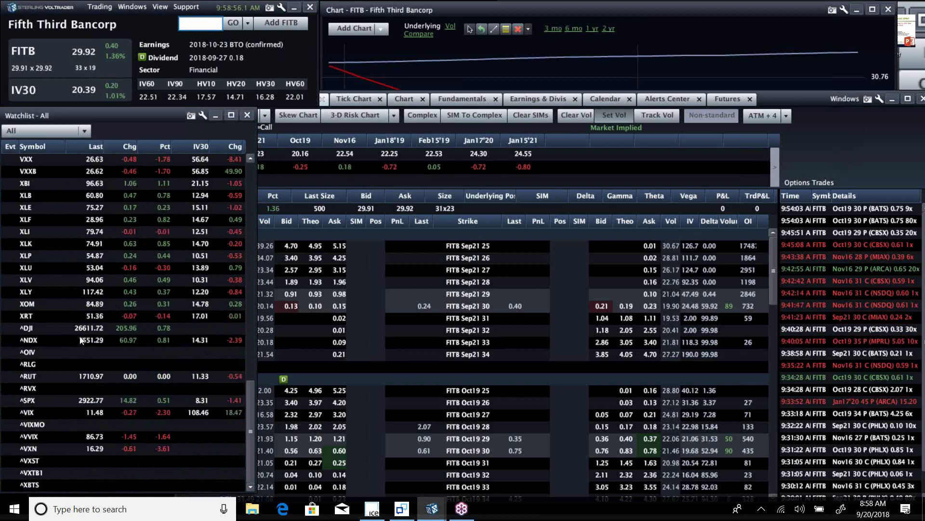
Step: Scroll the watchlist back up to show NVDA, PCLN, PYPL, QQQ, SPY, TSLA through XLY
click(254, 159)
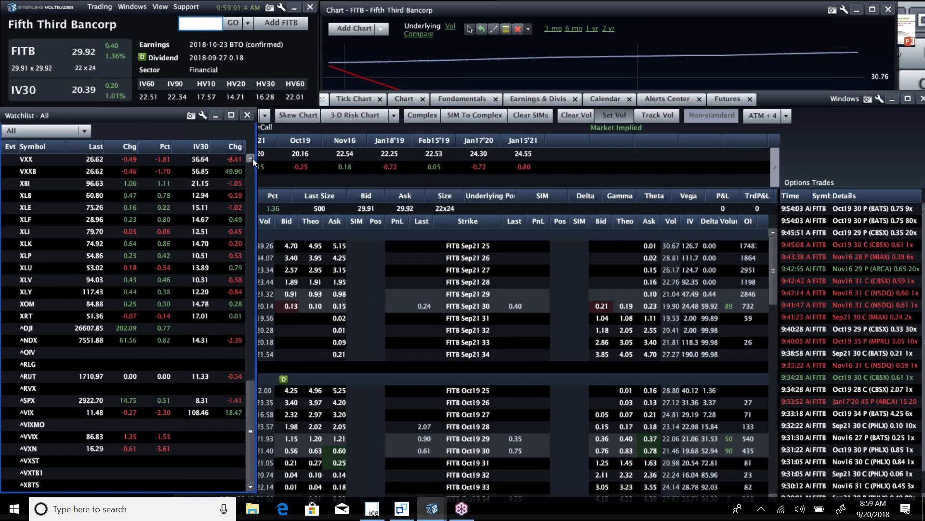
scroll(253, 158, up, 6)
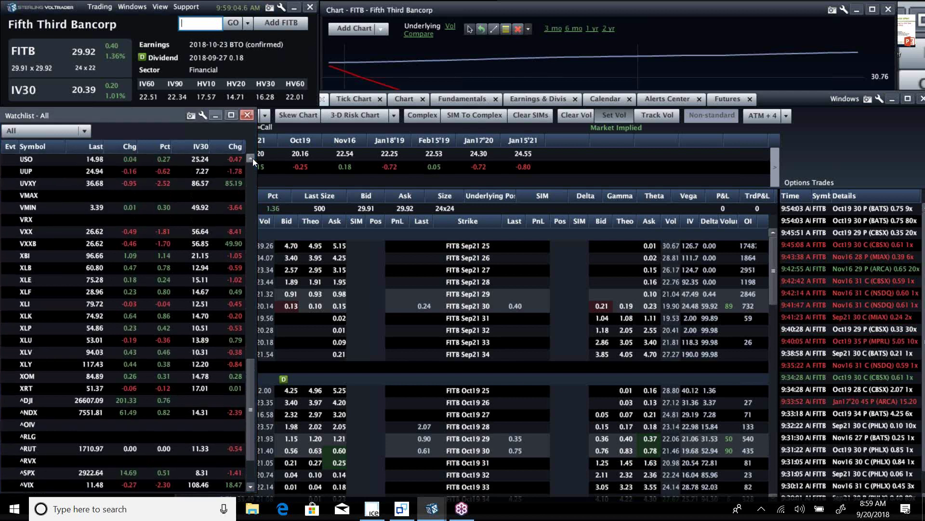
scroll(252, 158, up, 7)
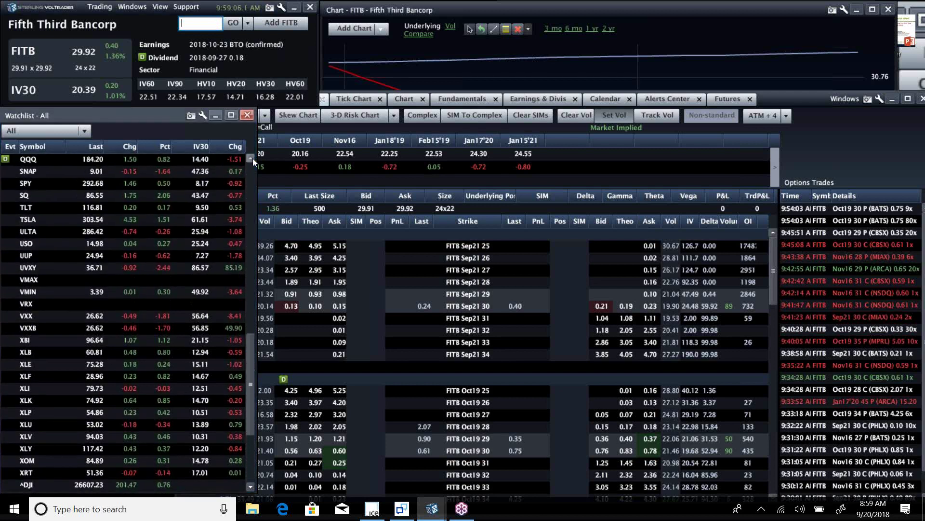
scroll(252, 158, up, 3)
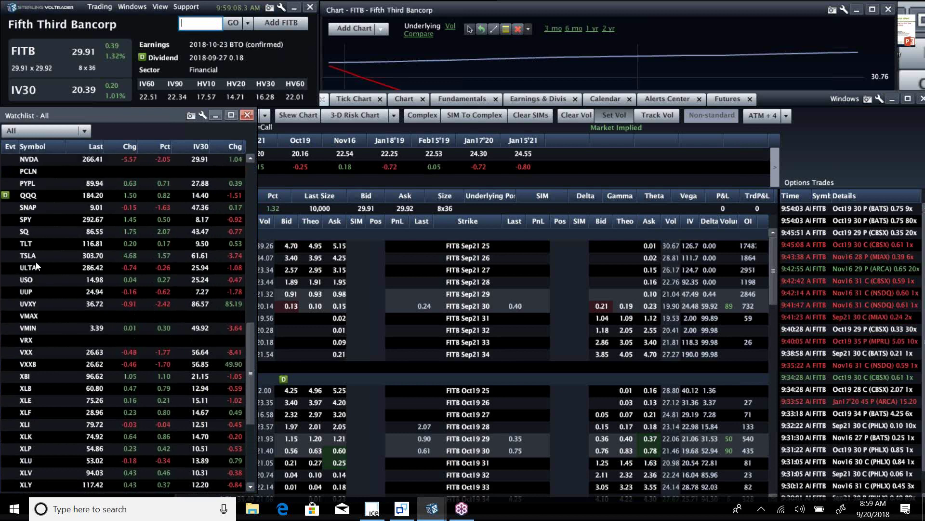